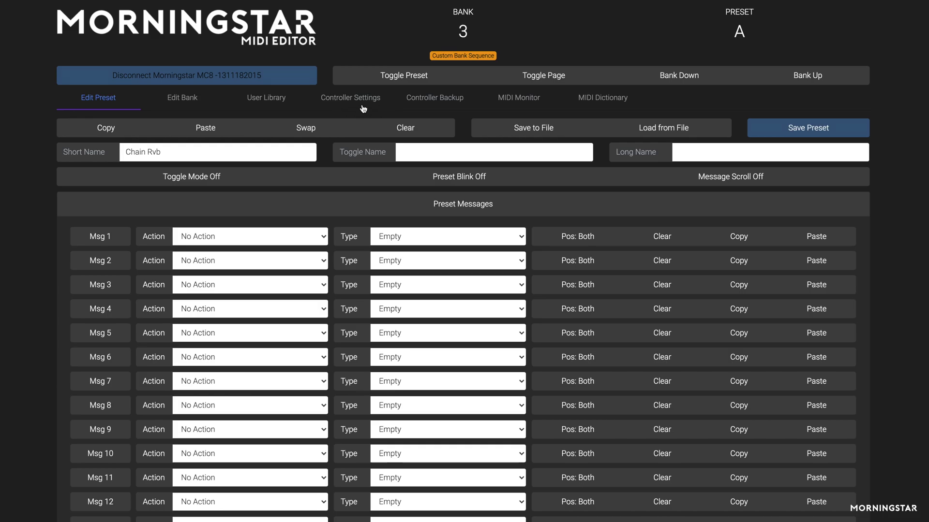
Review Engine 1's waveform settings, keeping Sawtooth Up, Min CC 30 and the Max CC unchanged
{"action": "left_click", "coordinate": [362, 105]}
{"action": "left_click", "coordinate": [232, 224]}
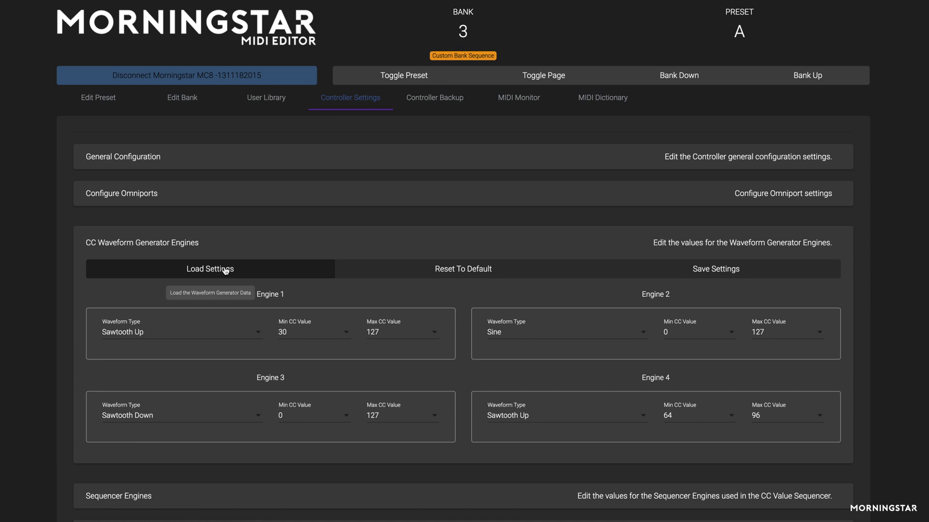
{"action": "scroll", "coordinate": [282, 300], "scroll_direction": "down", "scroll_amount": 4}
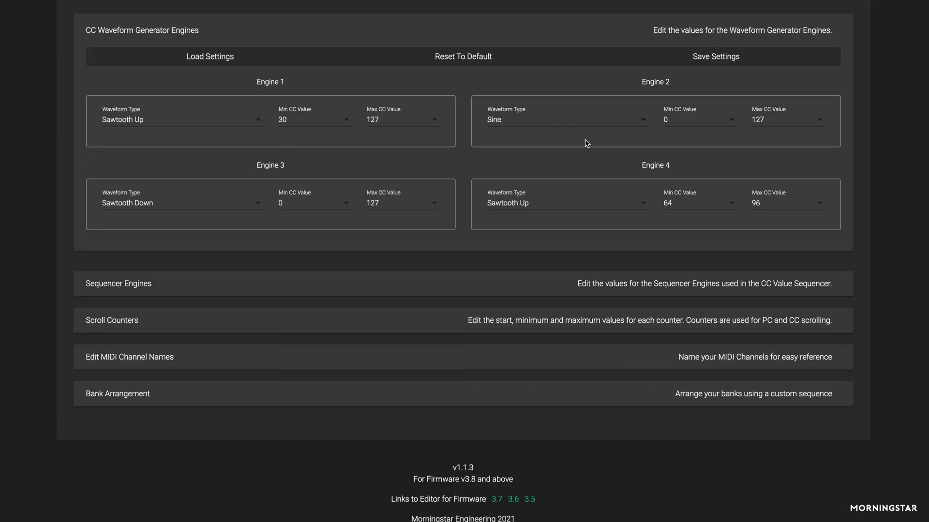
{"action": "left_click", "coordinate": [216, 118]}
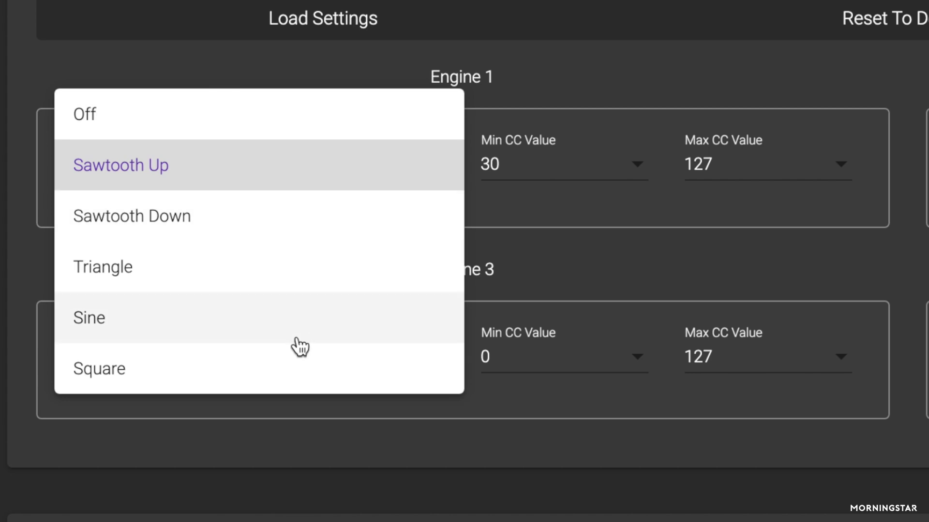
{"action": "left_click", "coordinate": [627, 254]}
{"action": "left_click", "coordinate": [630, 185]}
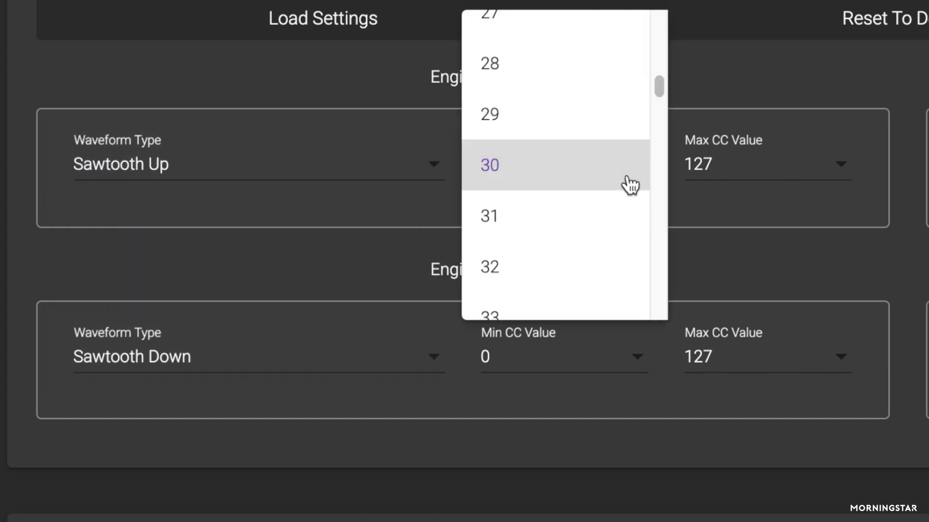
{"action": "left_click", "coordinate": [769, 170]}
{"action": "left_click", "coordinate": [793, 173]}
{"action": "left_click", "coordinate": [837, 101]}
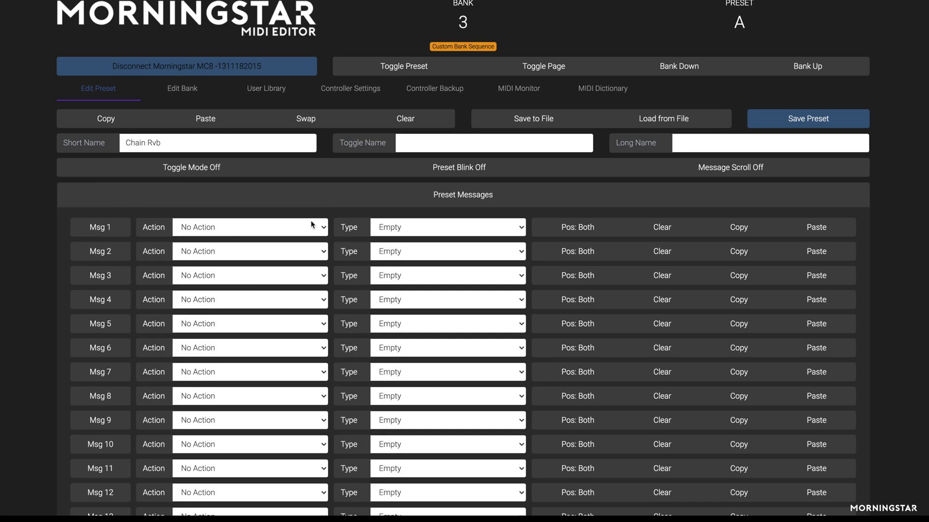
Make Msg 1 a Press-triggered CC Waveform Generator that starts Engine 1
{"action": "left_click", "coordinate": [310, 224]}
{"action": "left_click", "coordinate": [293, 241]}
{"action": "left_click", "coordinate": [448, 228]}
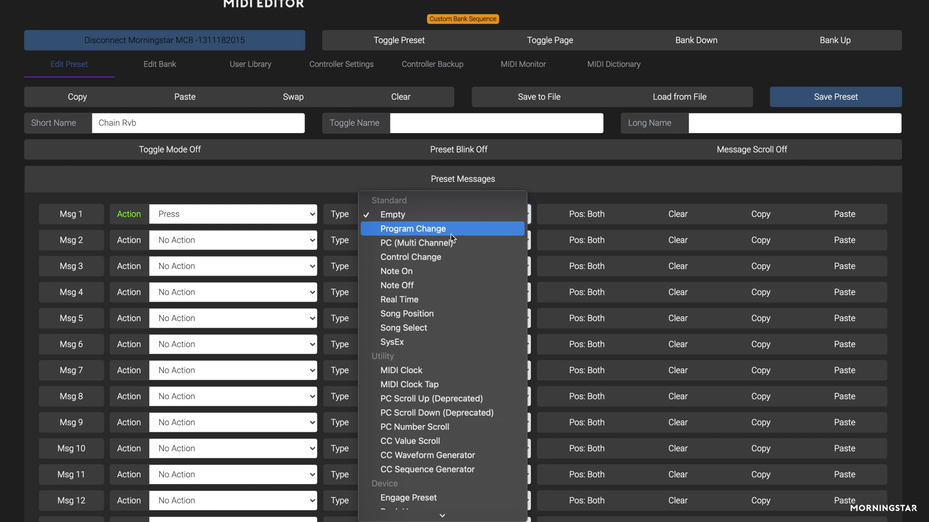
{"action": "left_click", "coordinate": [496, 454]}
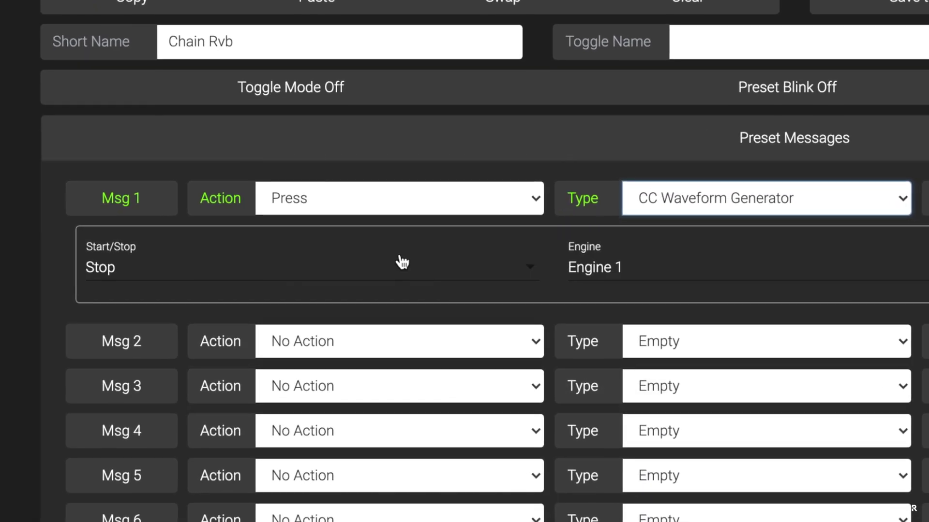
{"action": "left_click", "coordinate": [230, 254]}
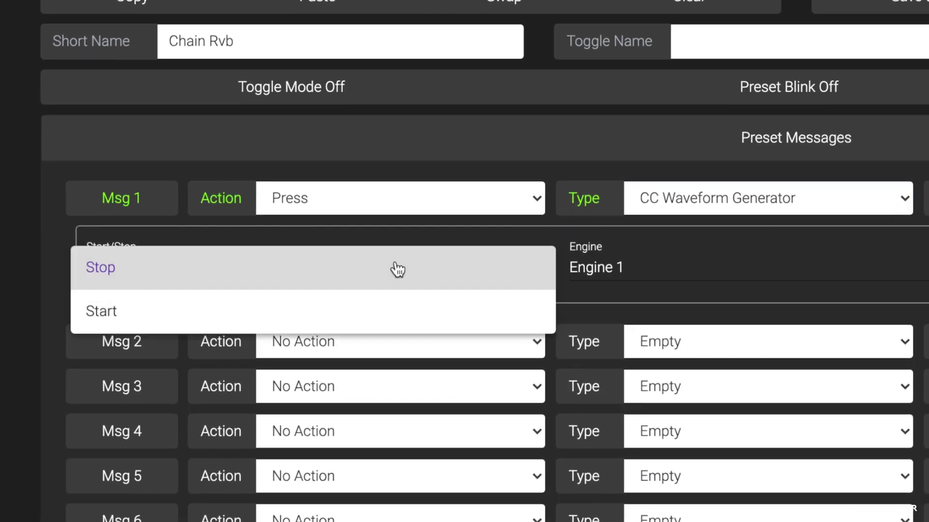
{"action": "left_click", "coordinate": [370, 305]}
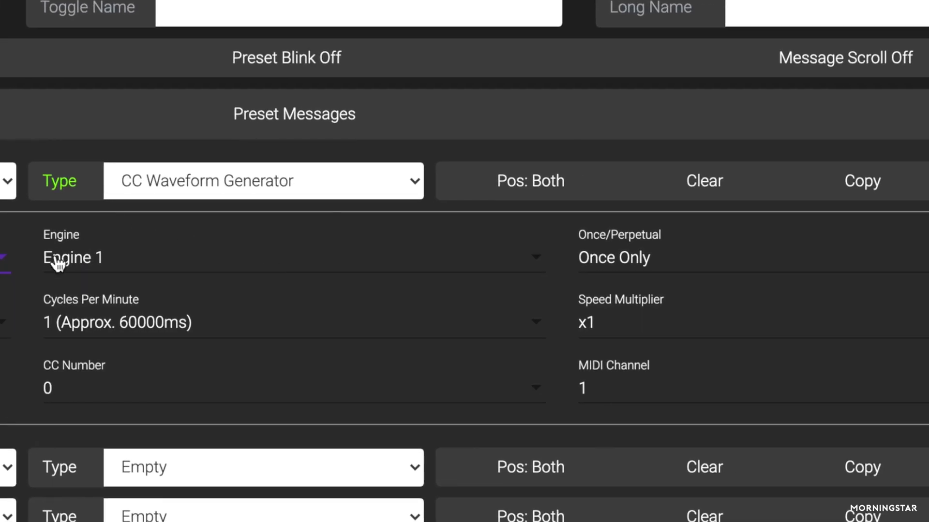
{"action": "left_click", "coordinate": [180, 270]}
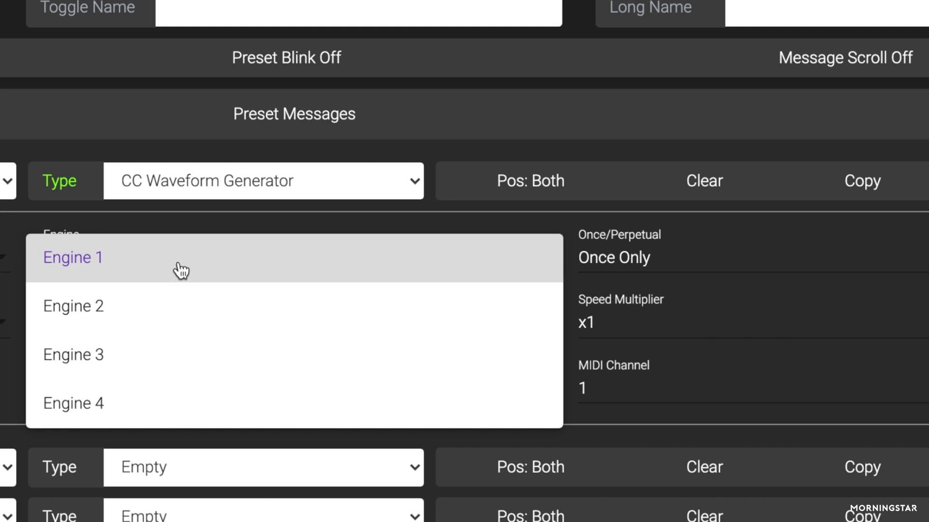
{"action": "left_click", "coordinate": [182, 269]}
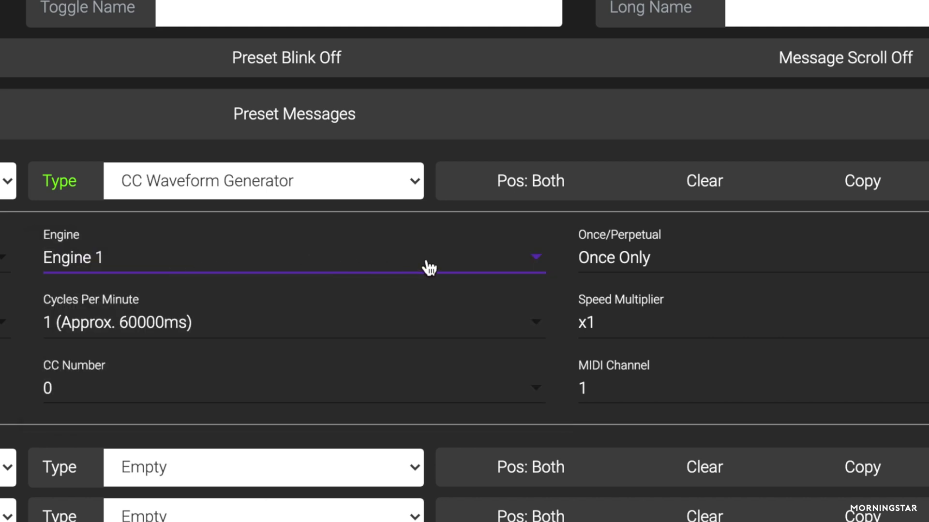
Set the waveform to Perpetual, following MIDI clock at Quarter division, on CC number 15
{"action": "left_click", "coordinate": [763, 267]}
{"action": "left_click", "coordinate": [746, 323]}
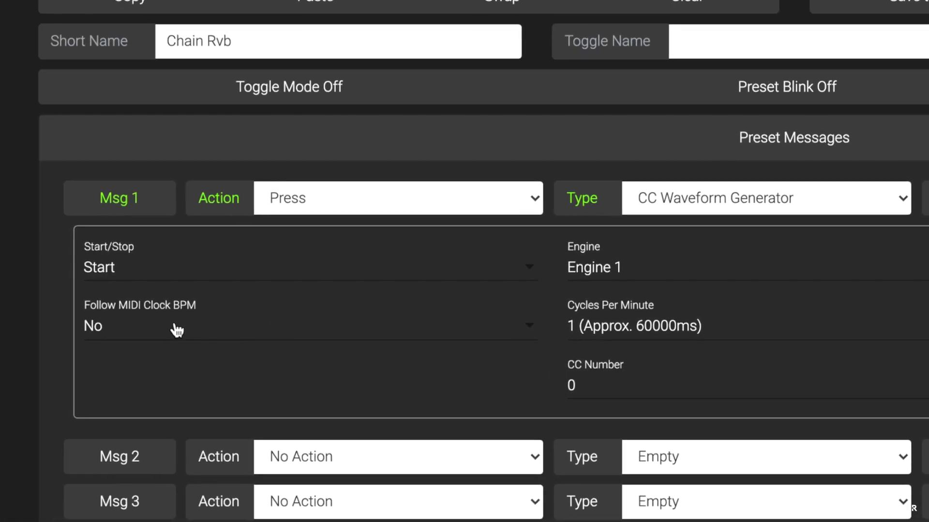
{"action": "left_click", "coordinate": [267, 337]}
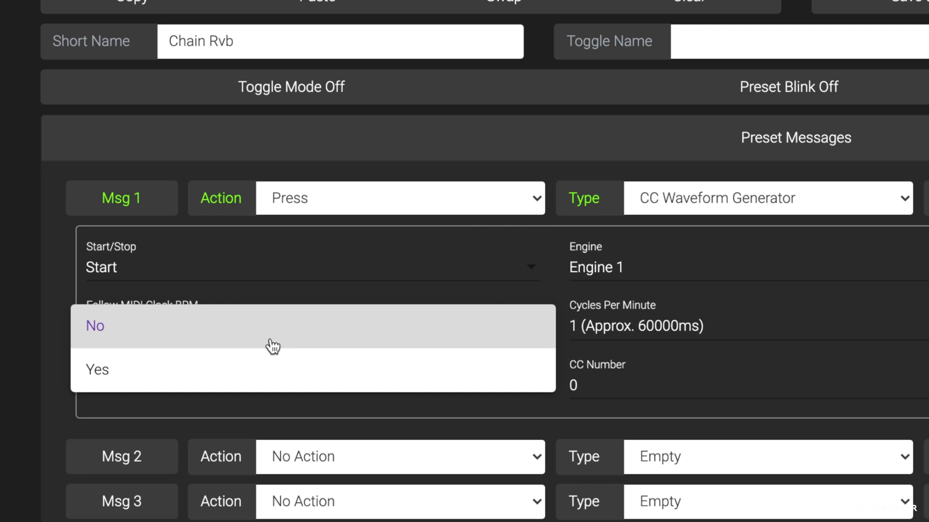
{"action": "left_click", "coordinate": [262, 369]}
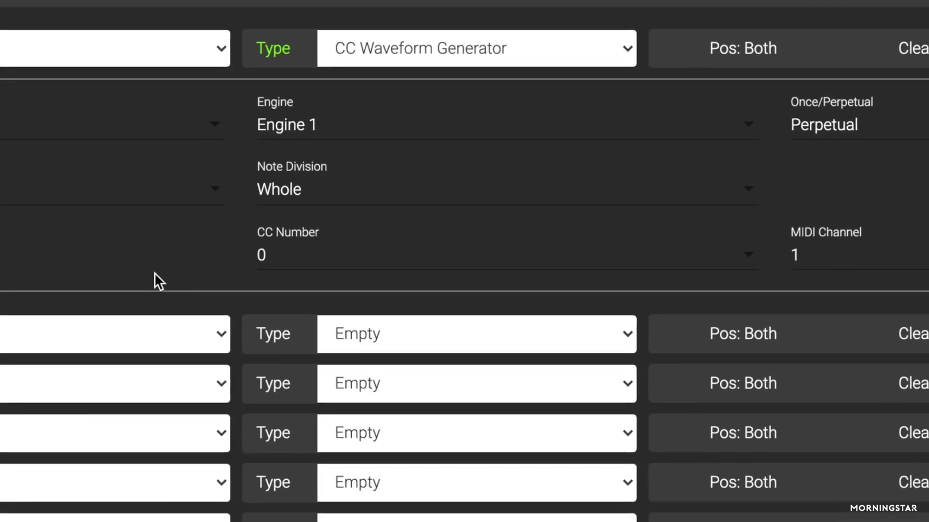
{"action": "left_click", "coordinate": [365, 189]}
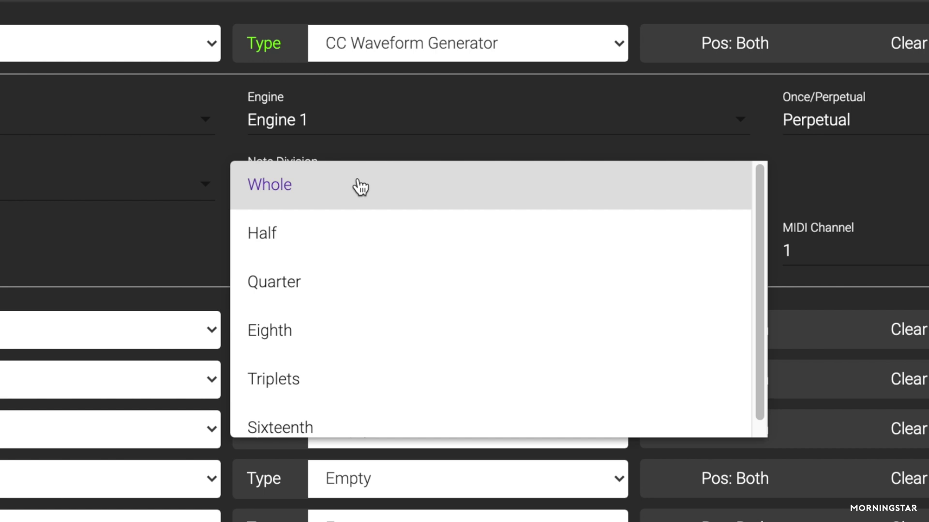
{"action": "left_click", "coordinate": [372, 282]}
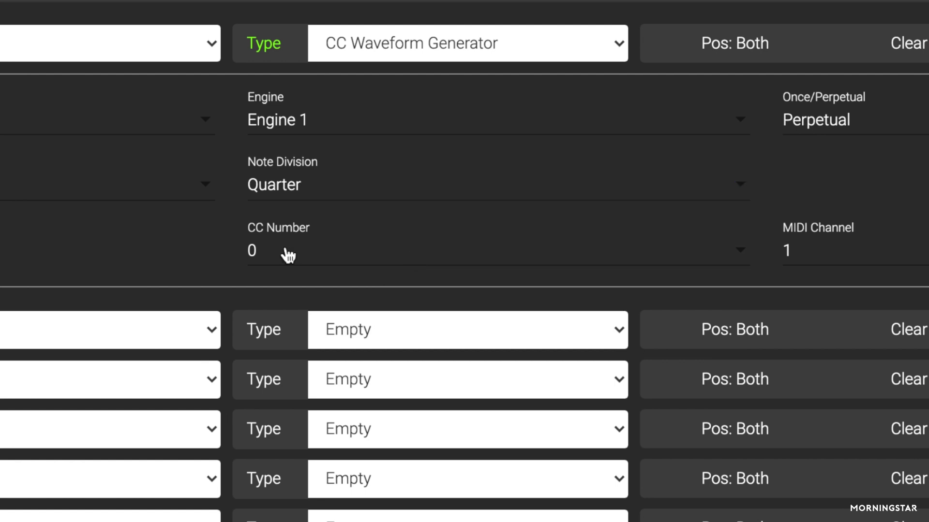
{"action": "left_click", "coordinate": [339, 251]}
{"action": "scroll", "coordinate": [334, 440], "scroll_direction": "down", "scroll_amount": 5}
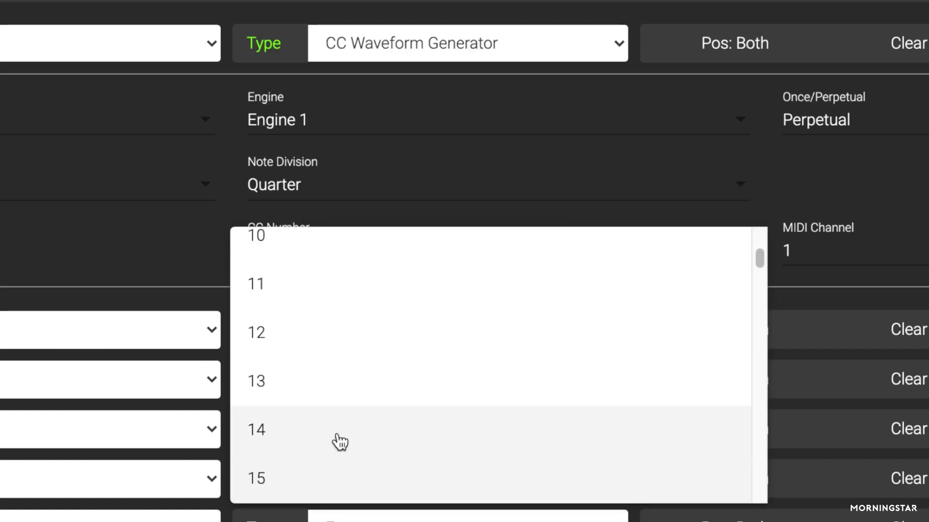
{"action": "left_click", "coordinate": [334, 474]}
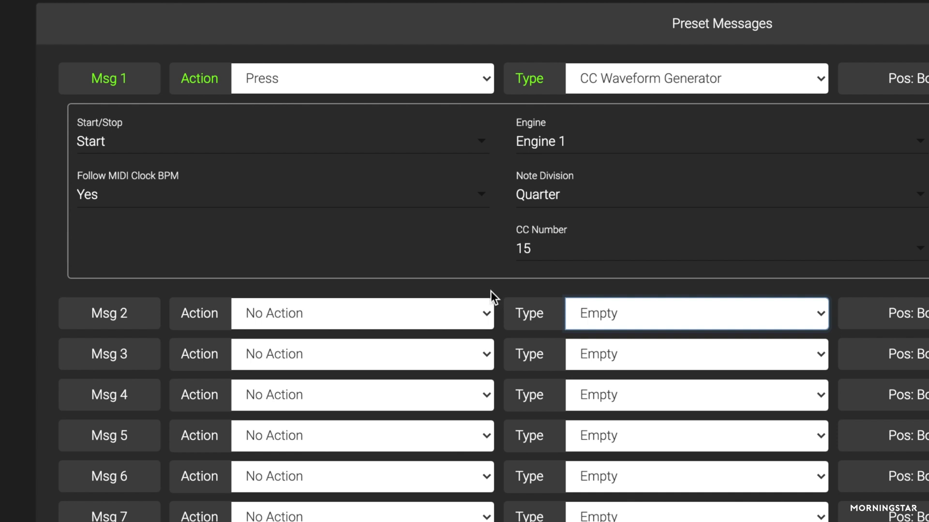
Make Msg 2 send a MIDI Clock Tap on Press, and save the preset to the MC8
{"action": "left_click", "coordinate": [449, 309]}
{"action": "left_click", "coordinate": [432, 344]}
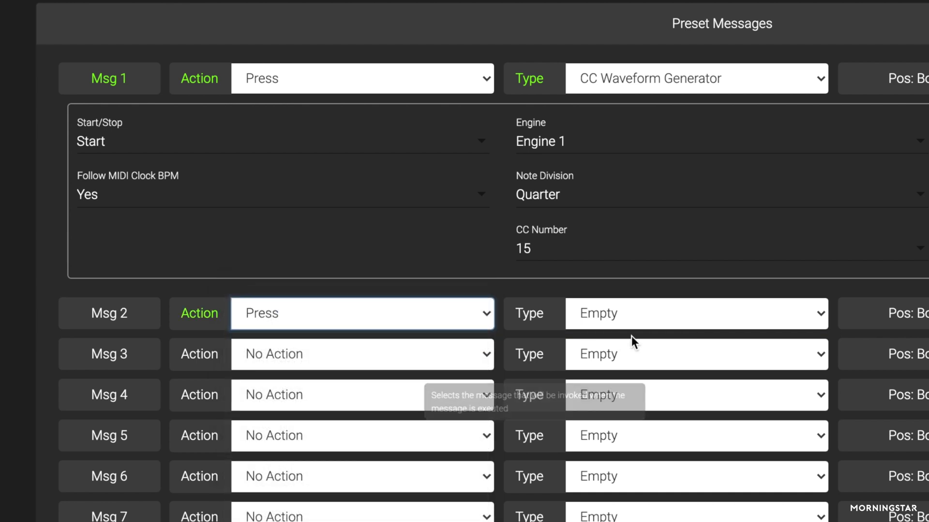
{"action": "left_click", "coordinate": [790, 313]}
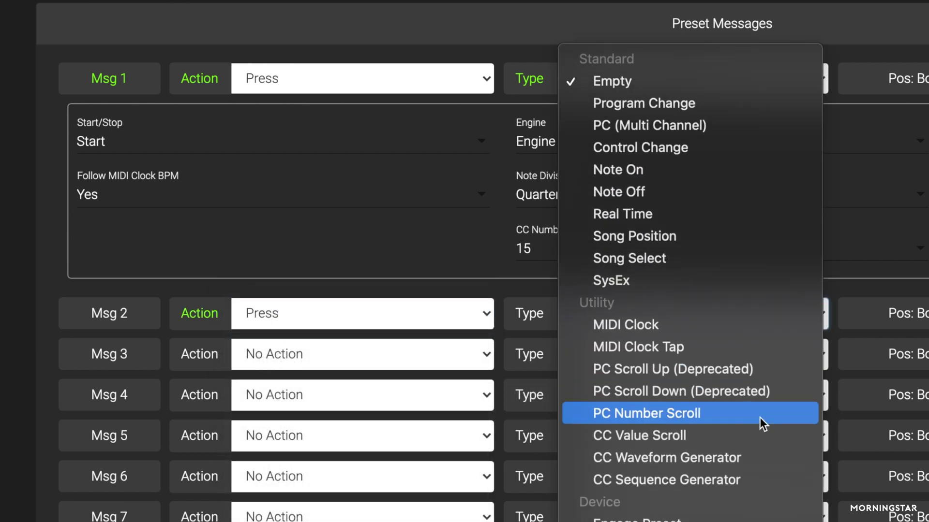
{"action": "left_click", "coordinate": [726, 335]}
{"action": "left_click", "coordinate": [839, 138]}
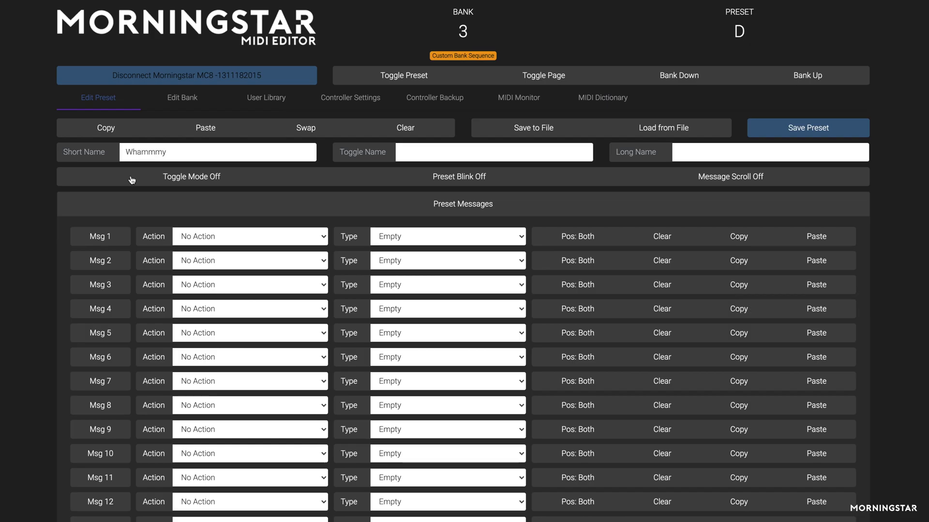
Make Msg 1 a Press-triggered CC Waveform Generator driven by Engine 4
{"action": "left_click", "coordinate": [250, 236]}
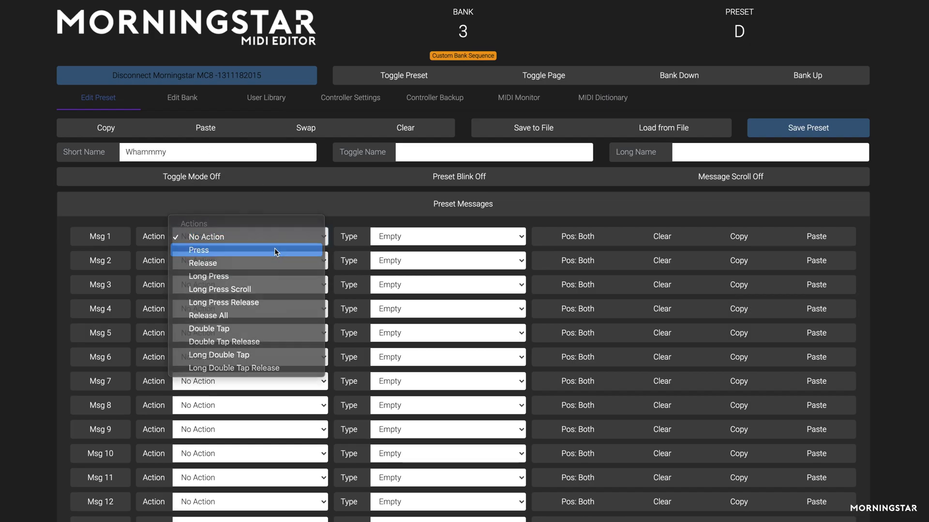
{"action": "left_click", "coordinate": [204, 248]}
{"action": "left_click", "coordinate": [444, 236]}
{"action": "left_click", "coordinate": [430, 460]}
{"action": "left_click", "coordinate": [578, 274]}
{"action": "left_click", "coordinate": [578, 346]}
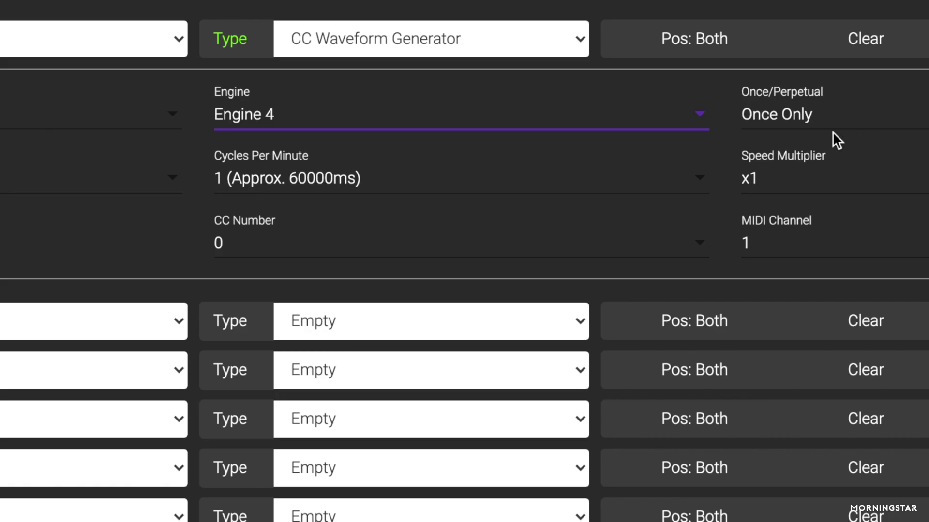
Set CC number 30, Follow MIDI Clock No, 127 cycles per minute and speed multiplier x4
{"action": "left_click", "coordinate": [540, 237]}
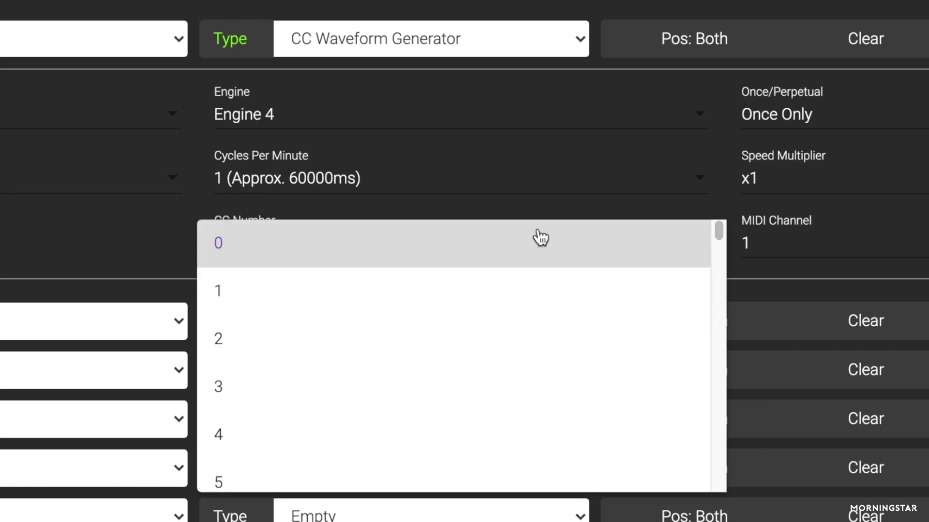
{"action": "scroll", "coordinate": [540, 237], "scroll_direction": "down", "scroll_amount": 10}
{"action": "key", "text": "Return"}
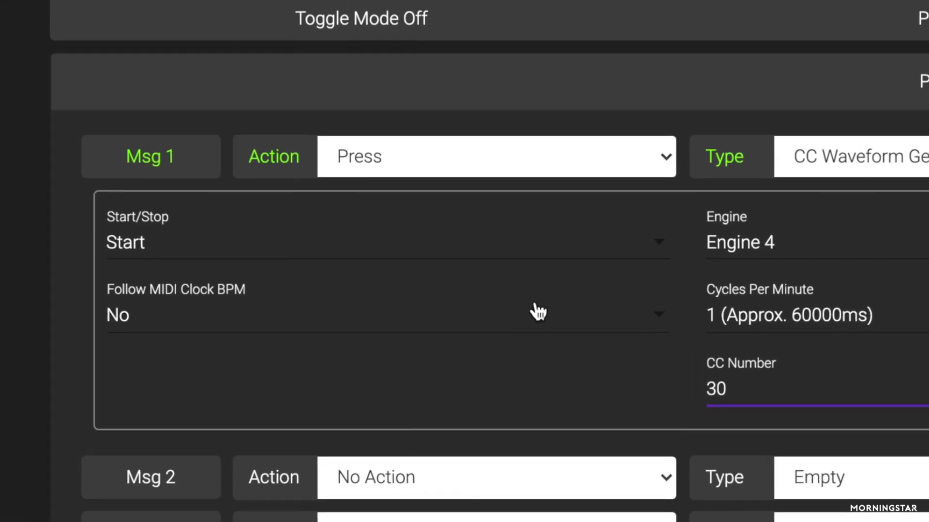
{"action": "left_click", "coordinate": [535, 312]}
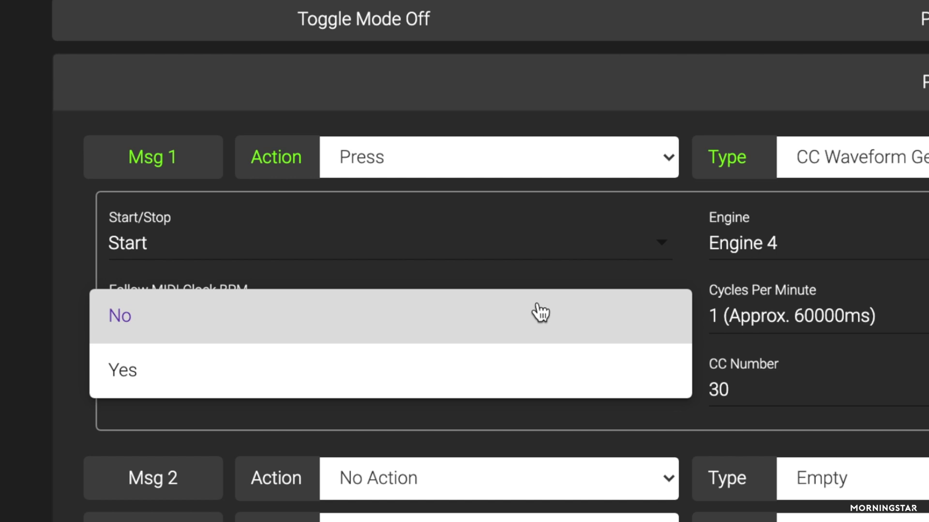
{"action": "left_click", "coordinate": [223, 333]}
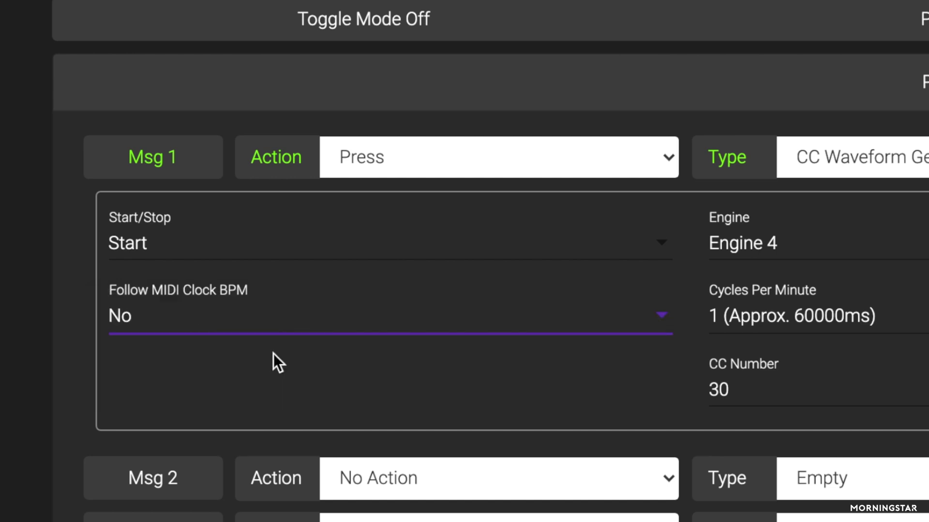
{"action": "left_click", "coordinate": [825, 315]}
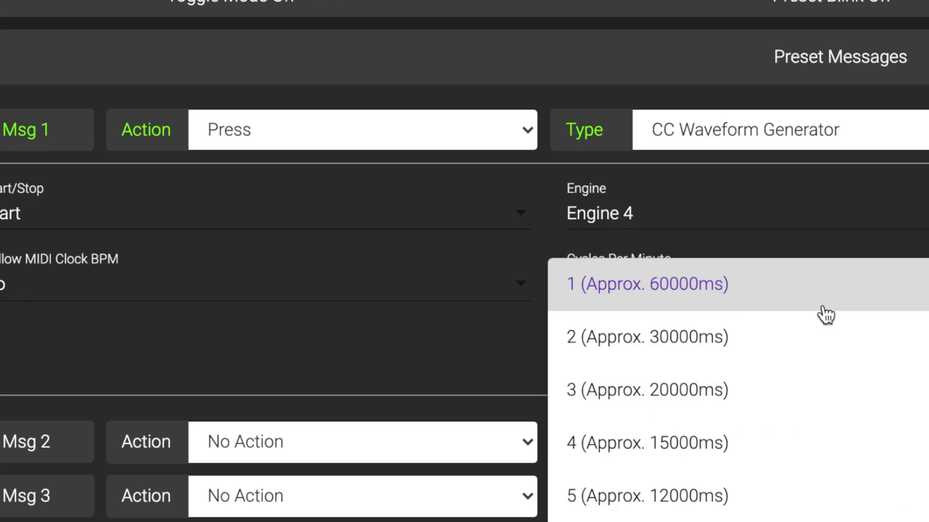
{"action": "scroll", "coordinate": [301, 300], "scroll_direction": "down", "scroll_amount": 20}
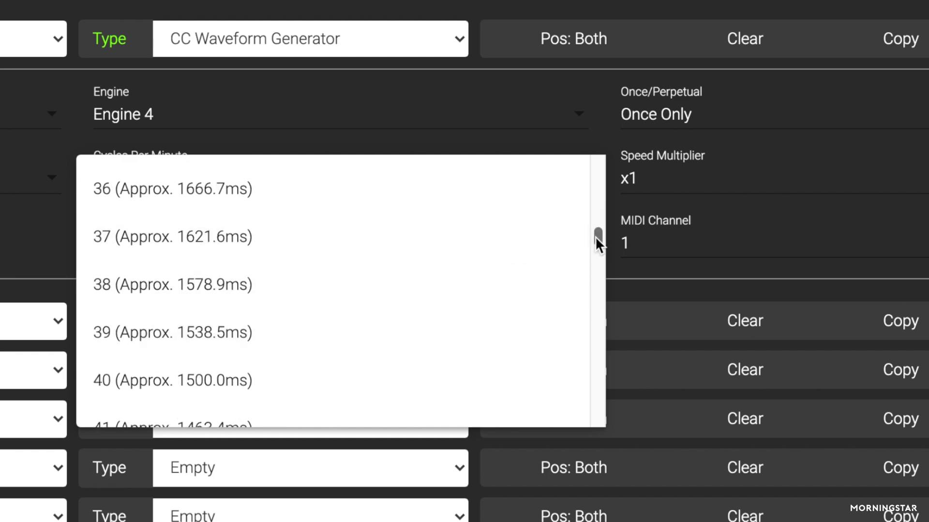
{"action": "left_click_drag", "start_coordinate": [598, 237], "coordinate": [601, 448]}
{"action": "left_click", "coordinate": [255, 414]}
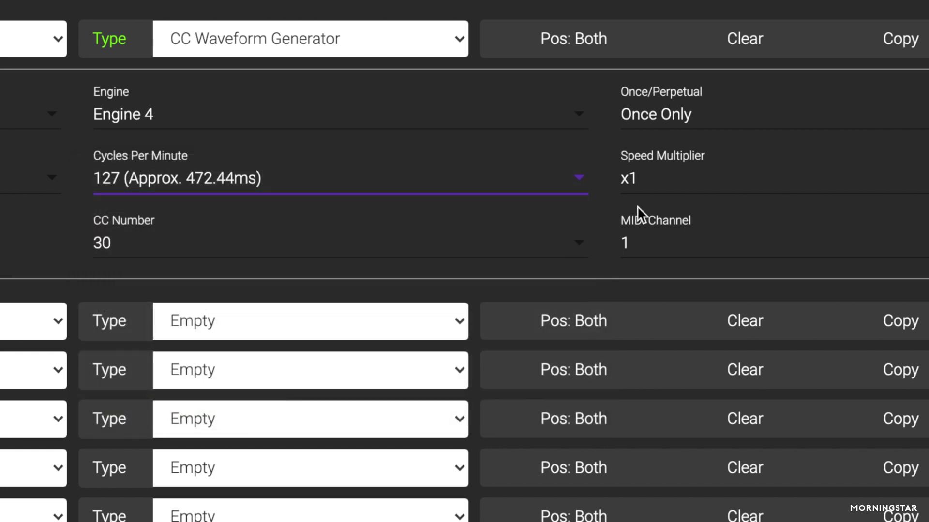
{"action": "left_click", "coordinate": [667, 192]}
{"action": "left_click", "coordinate": [669, 283]}
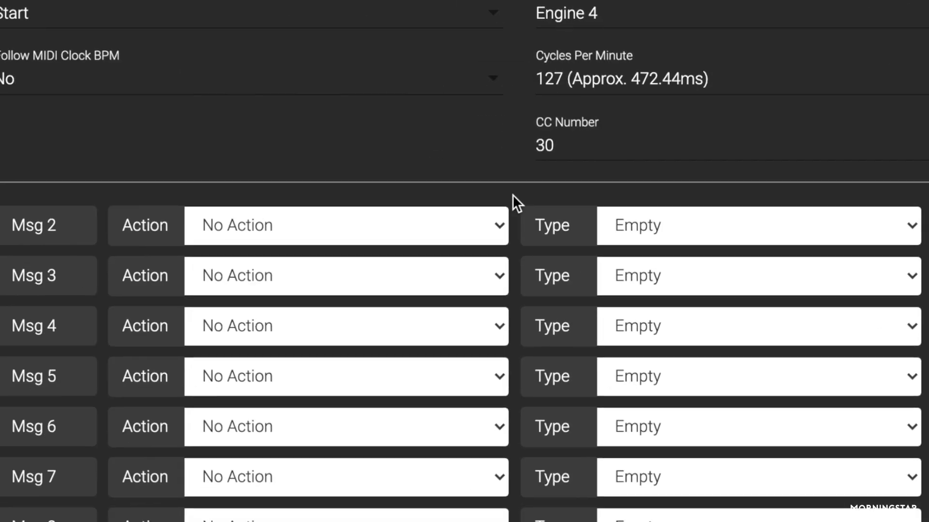
{"action": "left_click", "coordinate": [510, 215]}
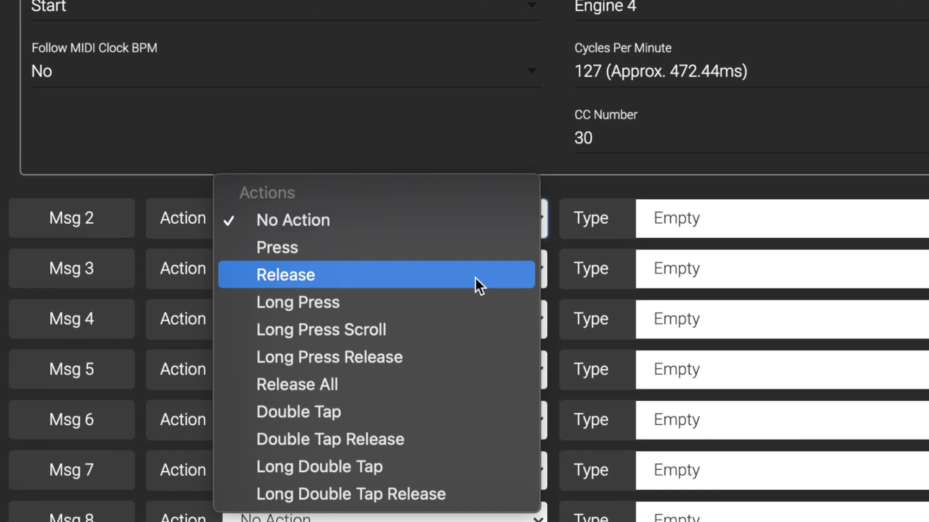
Make Msg 2 a Release-triggered CC Waveform Generator that stops Engine 4
{"action": "left_click", "coordinate": [475, 277]}
{"action": "left_click", "coordinate": [775, 220]}
{"action": "scroll", "coordinate": [799, 393], "scroll_direction": "down", "scroll_amount": 4}
{"action": "scroll", "coordinate": [800, 394], "scroll_direction": "down", "scroll_amount": 2}
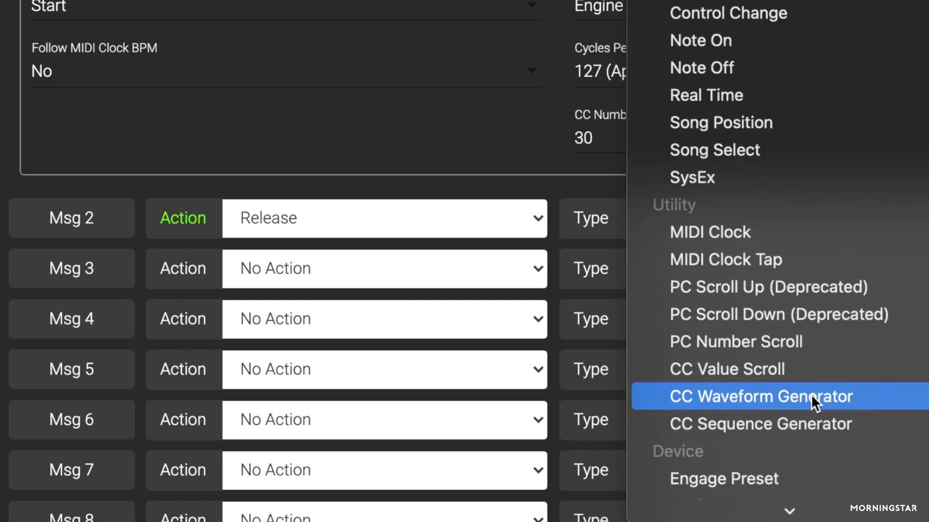
{"action": "left_click", "coordinate": [811, 394]}
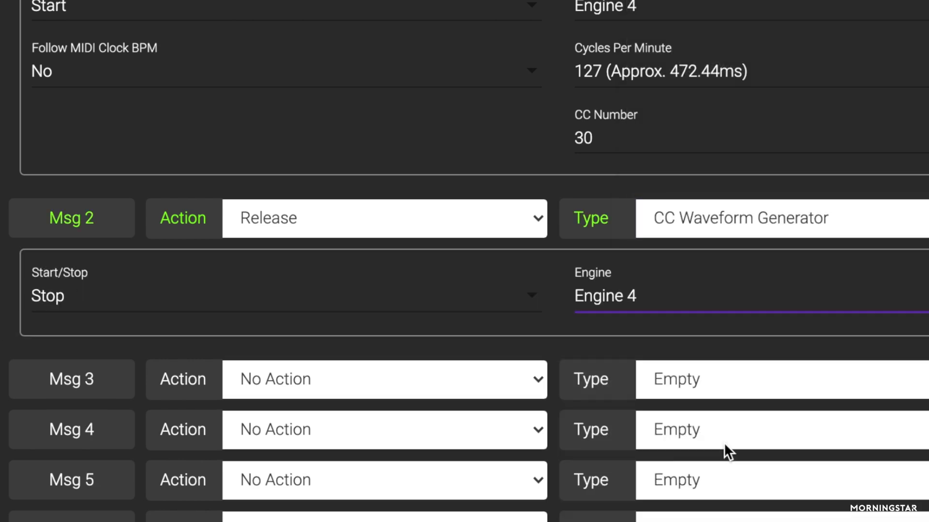
Make Msg 3 send Control Change CC 30 with value 64 on Release
{"action": "left_click", "coordinate": [489, 389]}
{"action": "left_click", "coordinate": [477, 437]}
{"action": "left_click", "coordinate": [755, 387]}
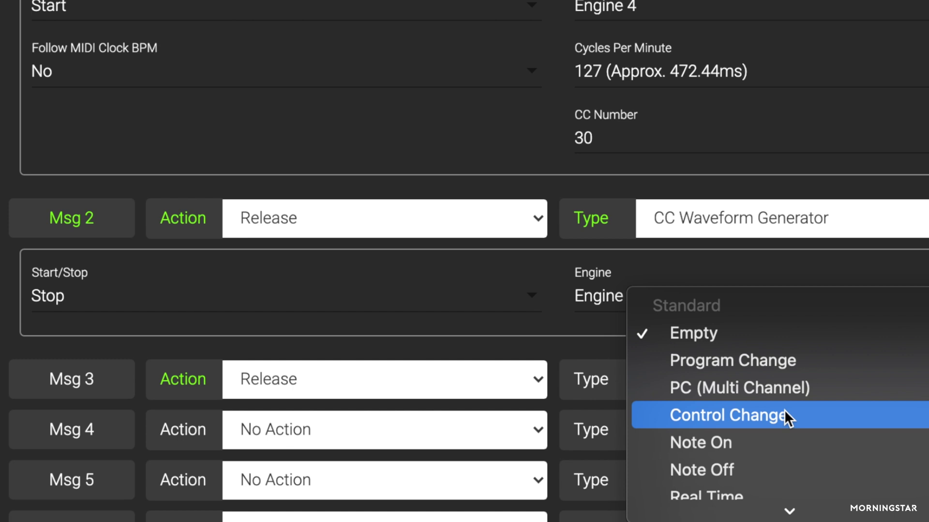
{"action": "left_click", "coordinate": [786, 417]}
{"action": "scroll", "coordinate": [448, 413], "scroll_direction": "down", "scroll_amount": 1}
{"action": "left_click", "coordinate": [449, 412]}
{"action": "left_click", "coordinate": [449, 401]}
{"action": "left_click", "coordinate": [663, 404]}
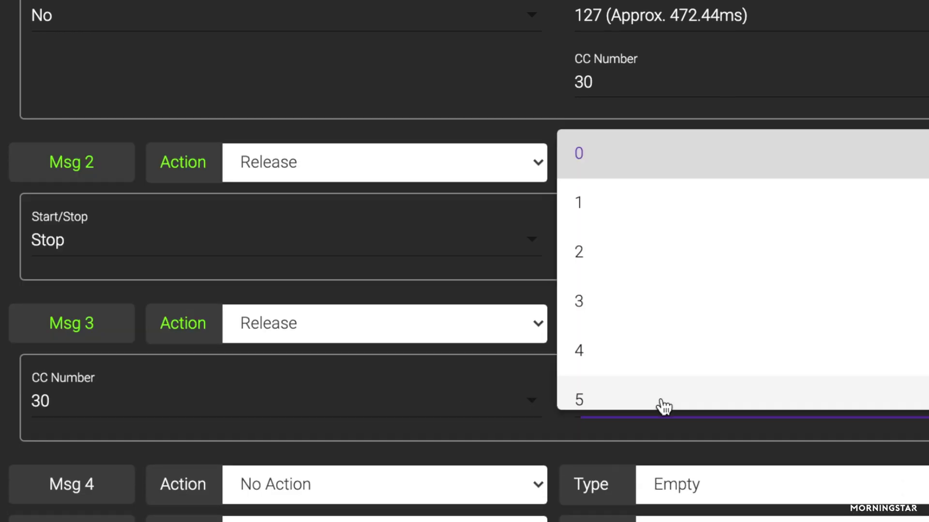